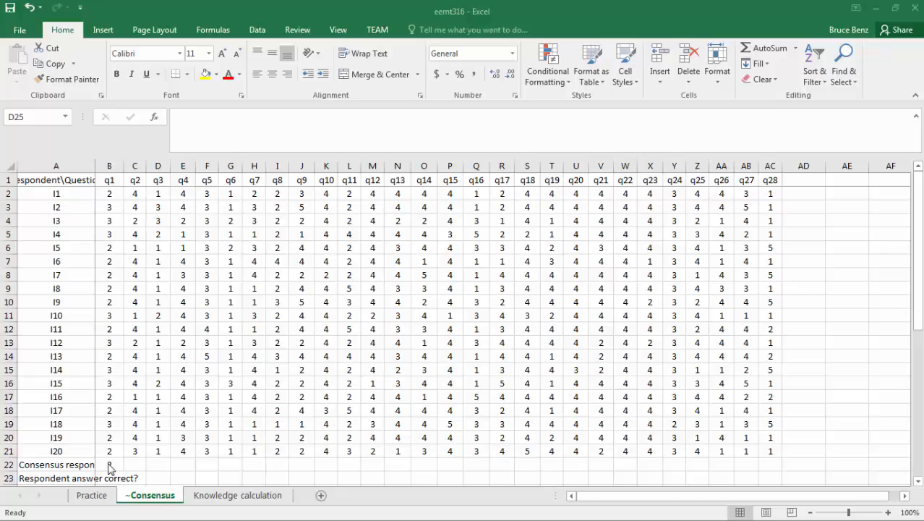
Fill the MODE.SNGL consensus response formula from B22 across row 22 through the q28 column, AC22
{"action": "left_click", "coordinate": [111, 465]}
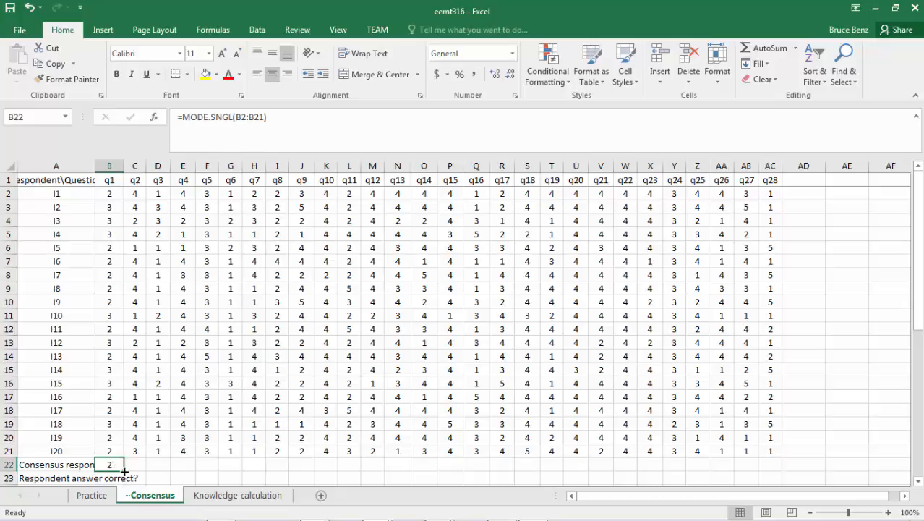
{"action": "left_click_drag", "start_coordinate": [125, 471], "coordinate": [772, 470]}
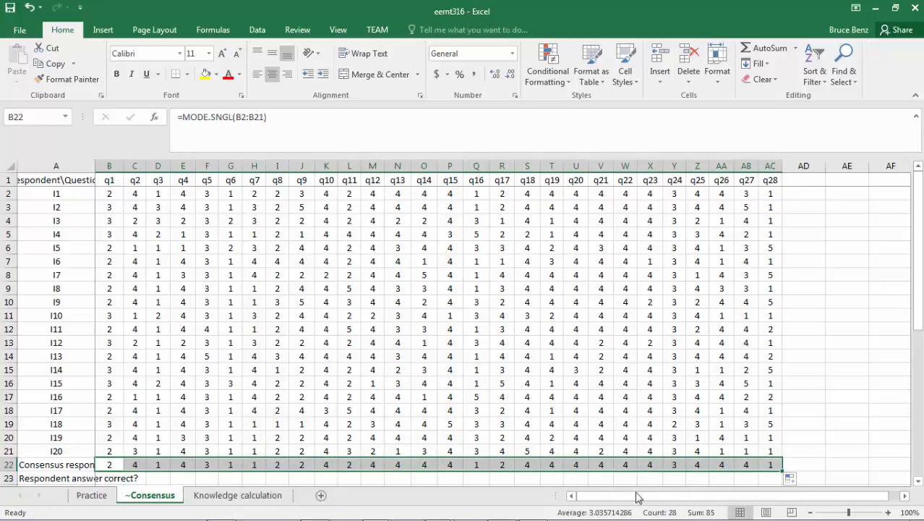
{"action": "scroll", "coordinate": [239, 443], "scroll_direction": "down", "scroll_amount": 2}
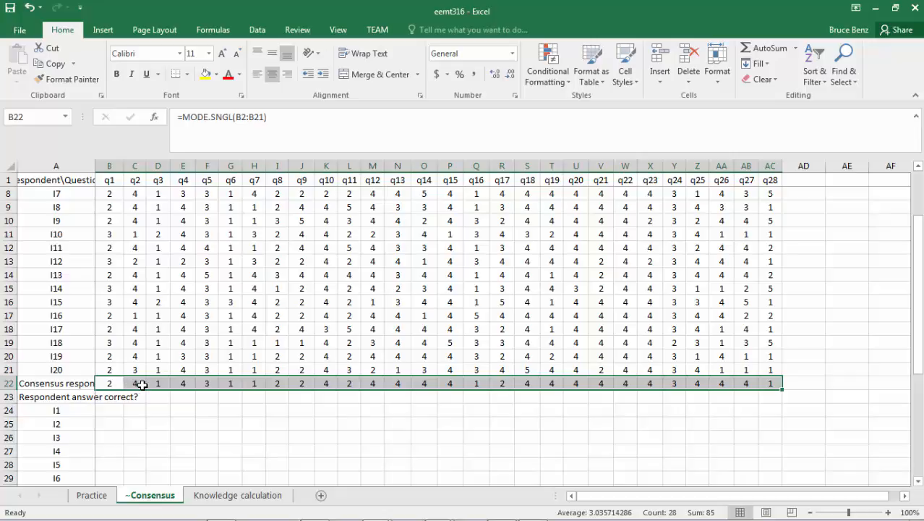
Inspect respondent I1's q1 answer in B2 and the q1 consensus response formula in B22
{"action": "left_click", "coordinate": [108, 410]}
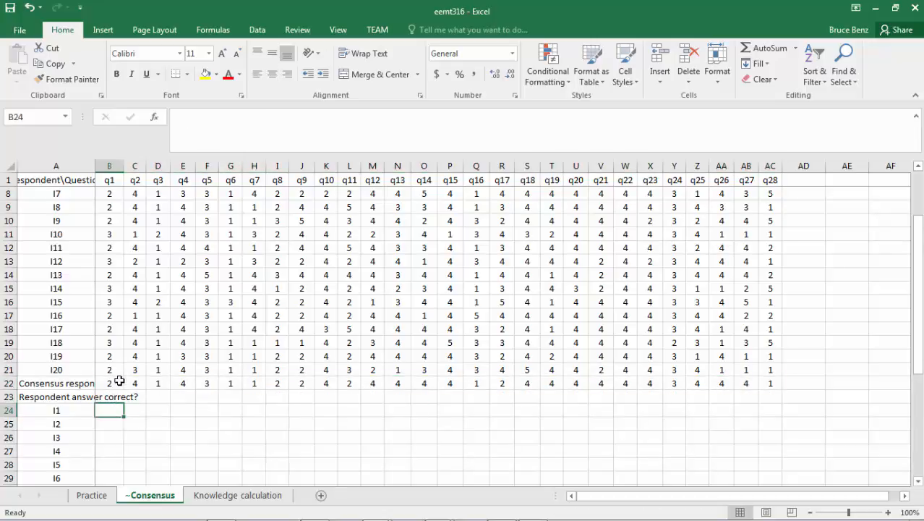
{"action": "scroll", "coordinate": [112, 335], "scroll_direction": "up", "scroll_amount": 2}
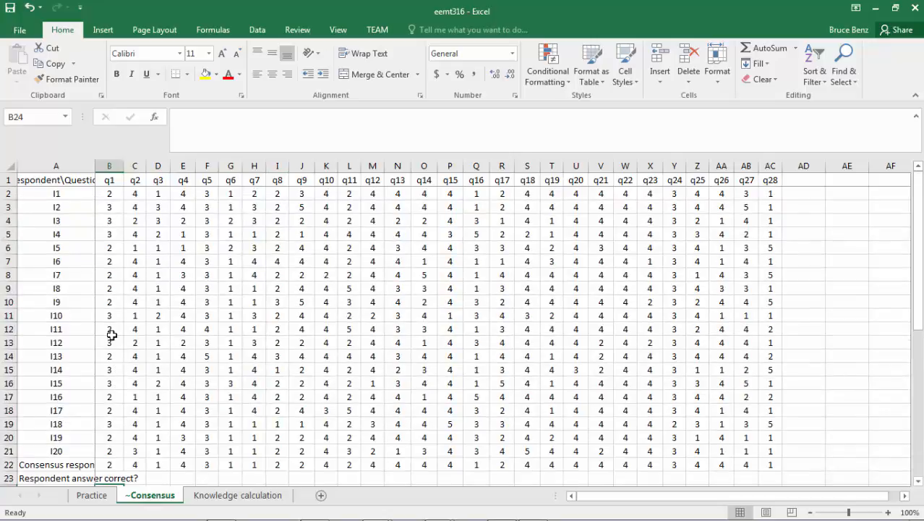
{"action": "left_click", "coordinate": [112, 191]}
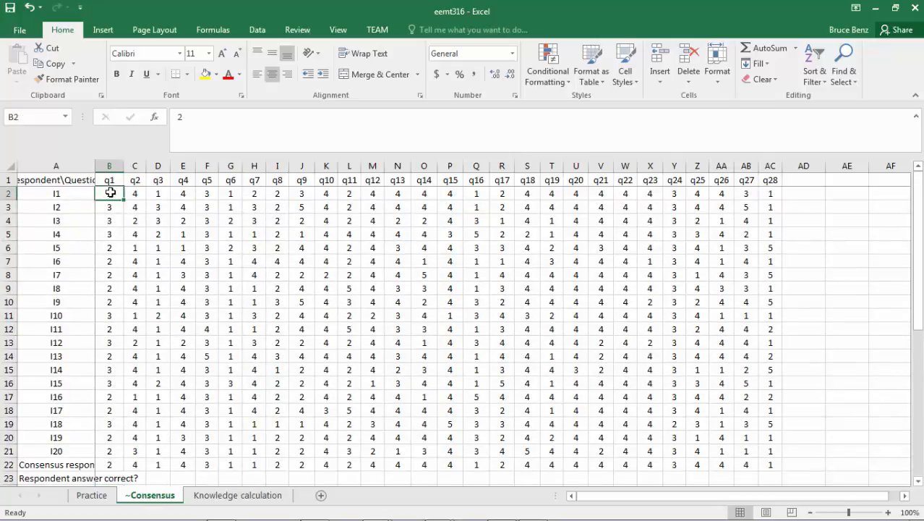
{"action": "left_click", "coordinate": [112, 465]}
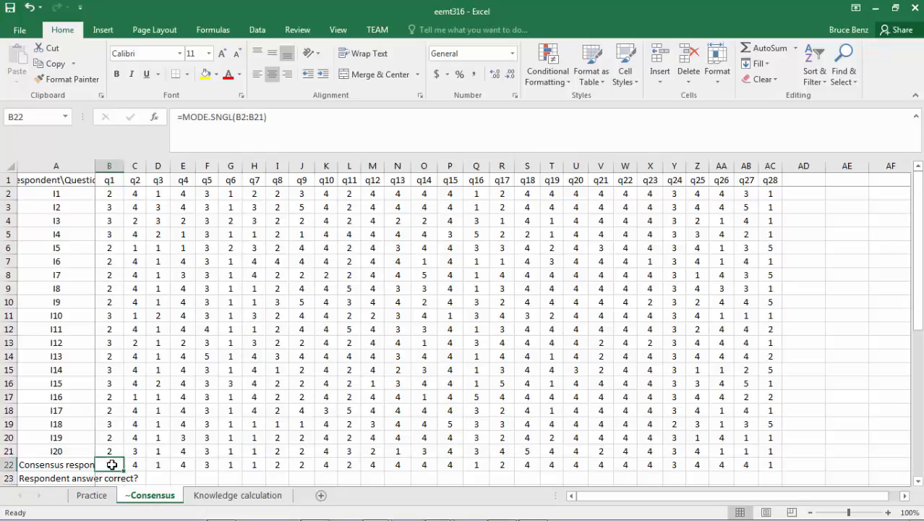
{"action": "scroll", "coordinate": [112, 465], "scroll_direction": "down", "scroll_amount": 2}
Enter =if(B2=B22,1,0) in B24 to score respondent I1's q1 answer against the consensus response
{"action": "left_click", "coordinate": [110, 410]}
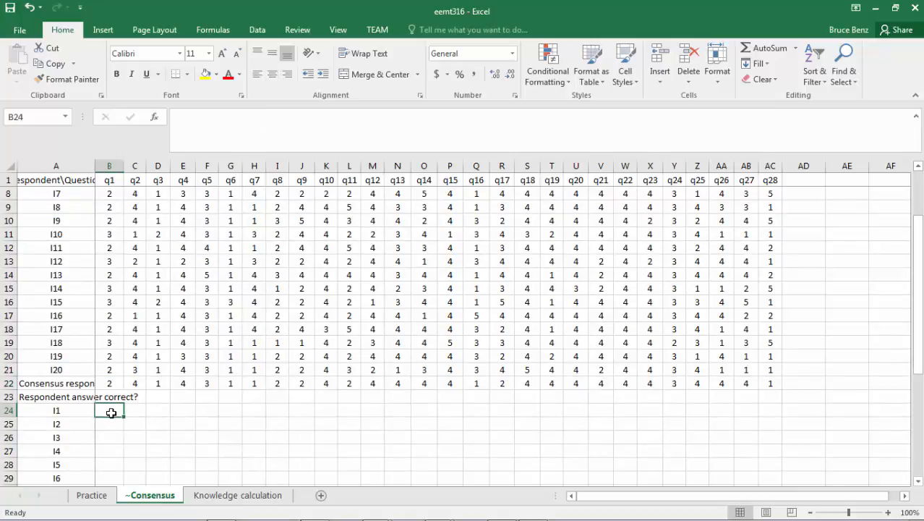
{"action": "type", "text": "="}
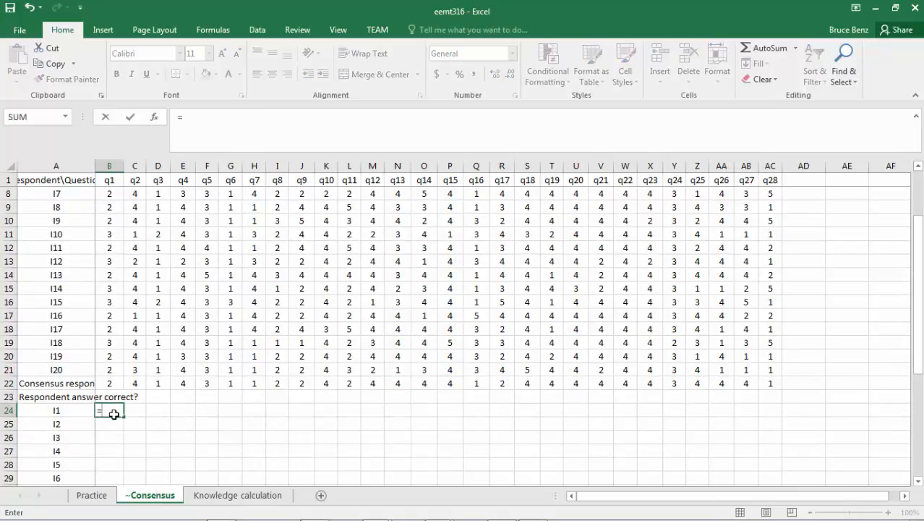
{"action": "type", "text": "if("}
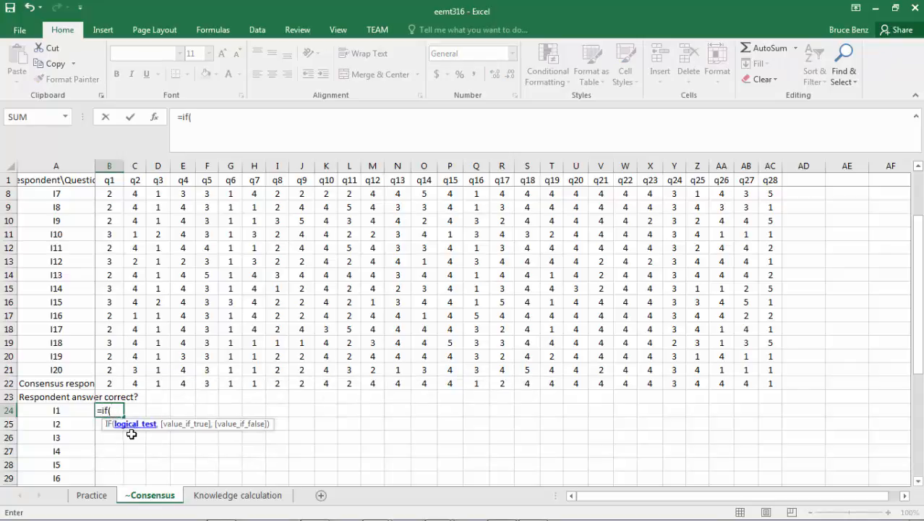
{"action": "scroll", "coordinate": [123, 311], "scroll_direction": "up", "scroll_amount": 2}
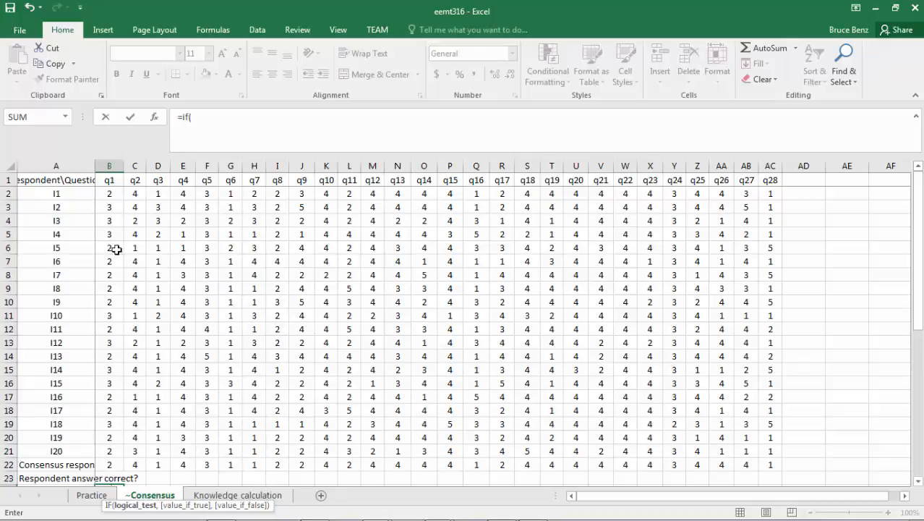
{"action": "left_click", "coordinate": [110, 193]}
{"action": "scroll", "coordinate": [107, 224], "scroll_direction": "down", "scroll_amount": 3}
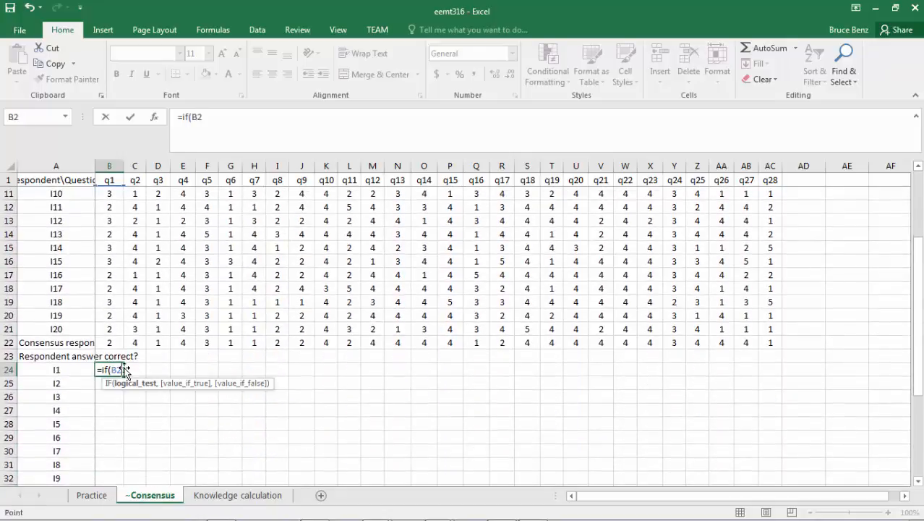
{"action": "type", "text": "="}
{"action": "left_click", "coordinate": [110, 342]}
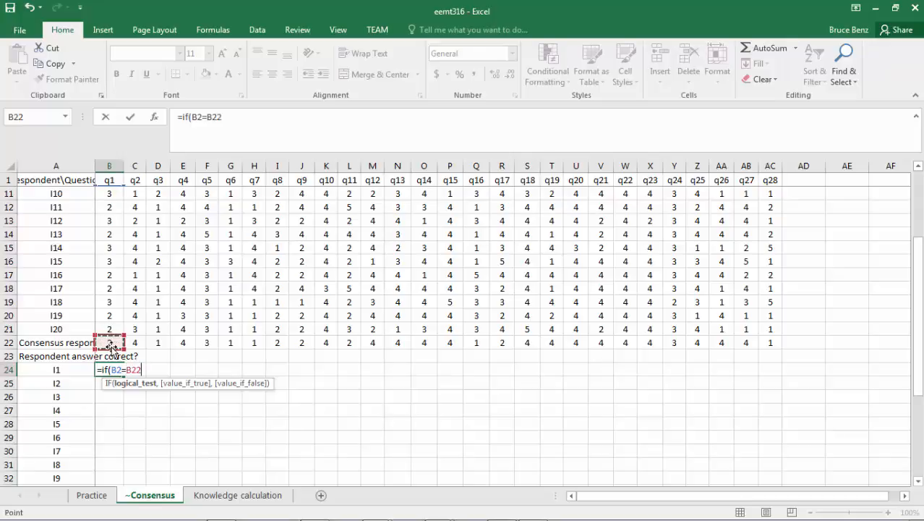
{"action": "type", "text": ","}
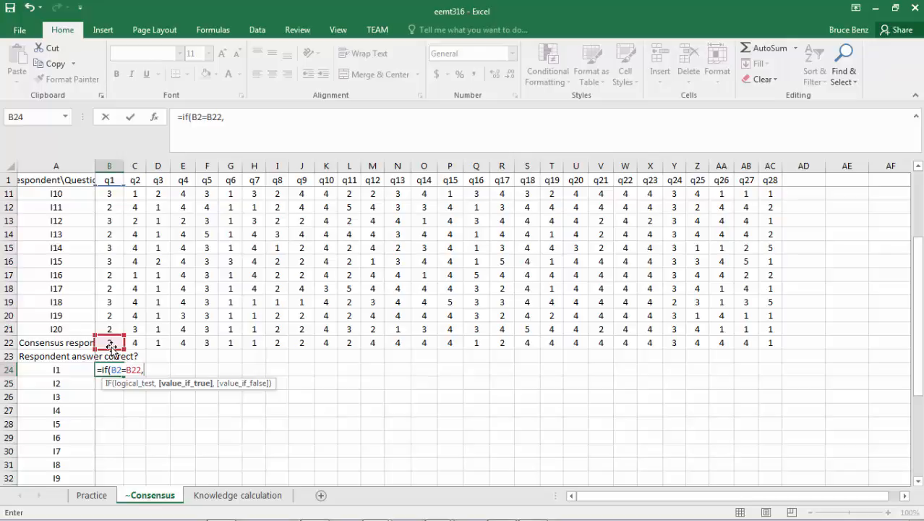
{"action": "type", "text": "1,"}
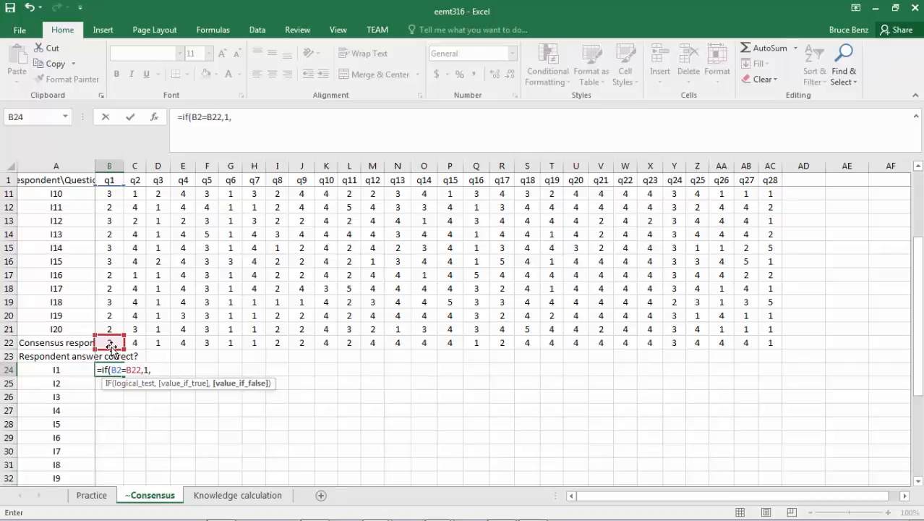
{"action": "type", "text": "0)"}
{"action": "key", "text": "Return"}
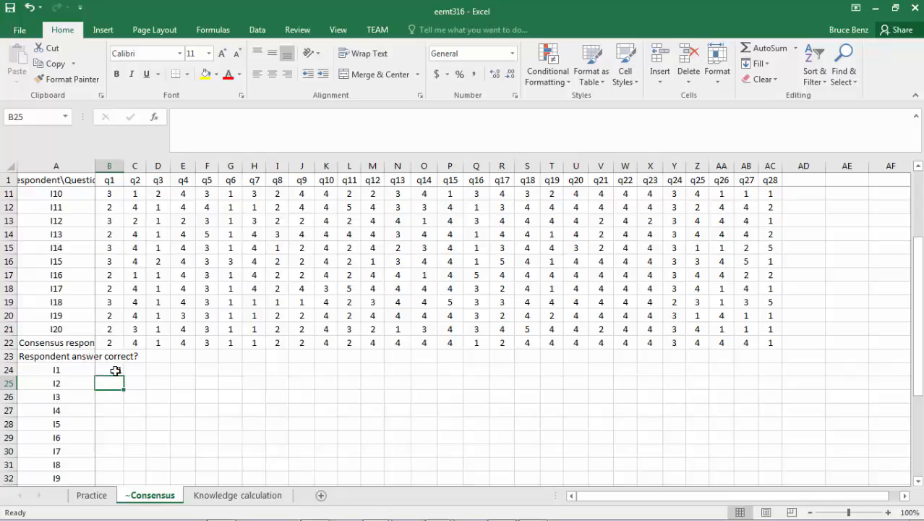
Fill the B24 scoring formula across I1's row through AC24, and copy B24 down into B25 for I2
{"action": "left_click", "coordinate": [115, 369]}
{"action": "left_click_drag", "start_coordinate": [124, 375], "coordinate": [777, 387]}
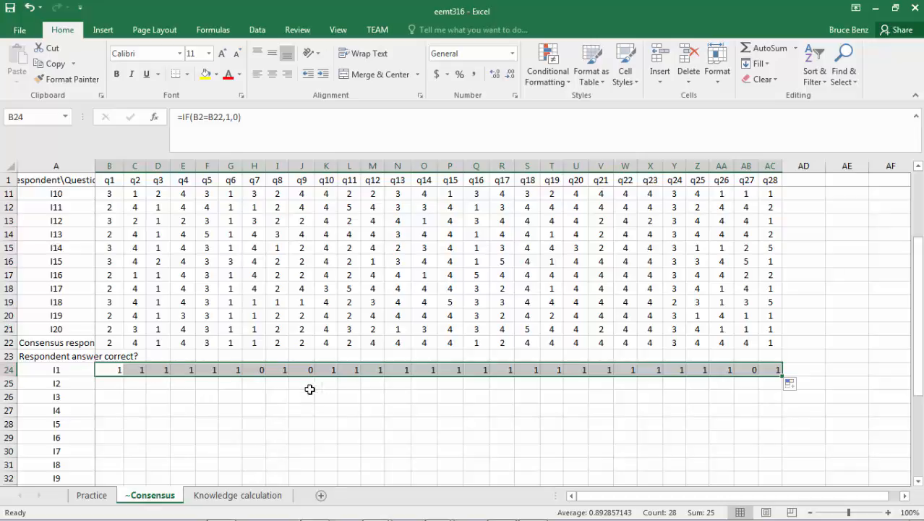
{"action": "left_click", "coordinate": [114, 380]}
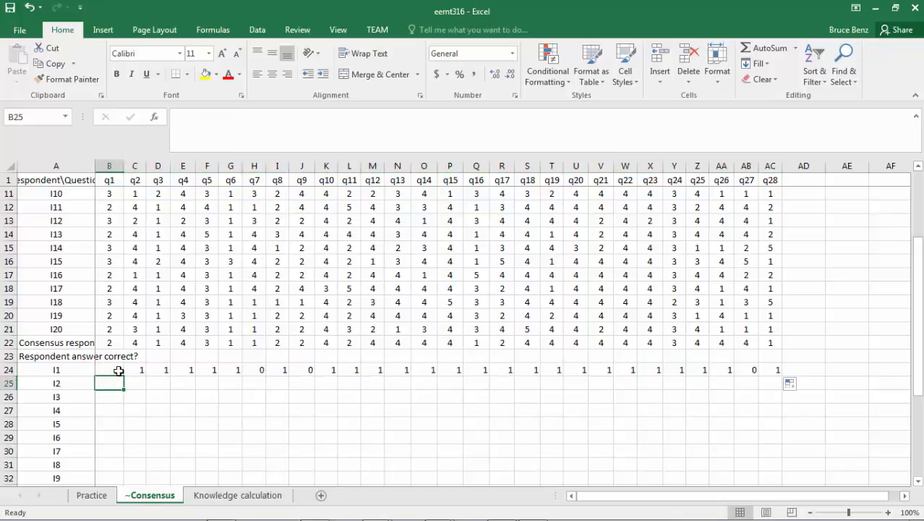
{"action": "left_click", "coordinate": [118, 369]}
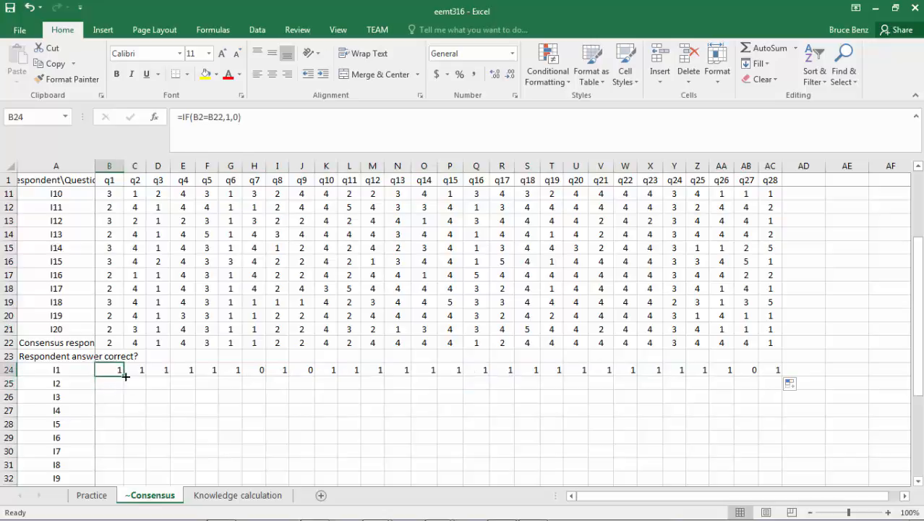
{"action": "left_click_drag", "start_coordinate": [124, 376], "coordinate": [127, 391]}
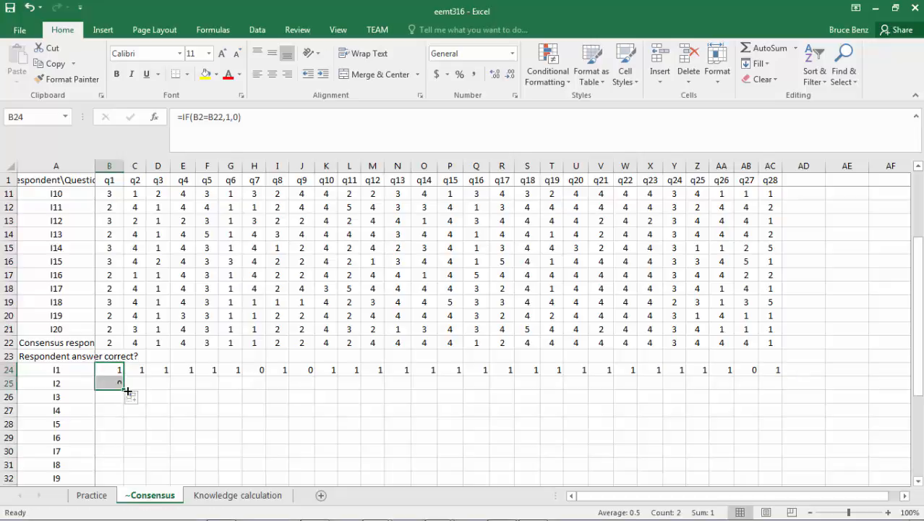
Correct I2's q1 formula in B25 to =IF(B3=B$22,1,0), with the consensus row reference locked
{"action": "left_click", "coordinate": [115, 383]}
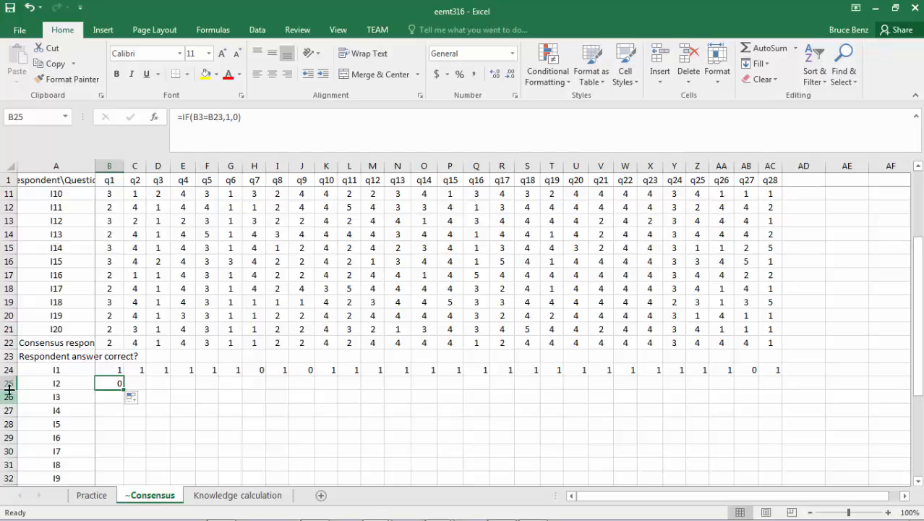
{"action": "left_click", "coordinate": [215, 119]}
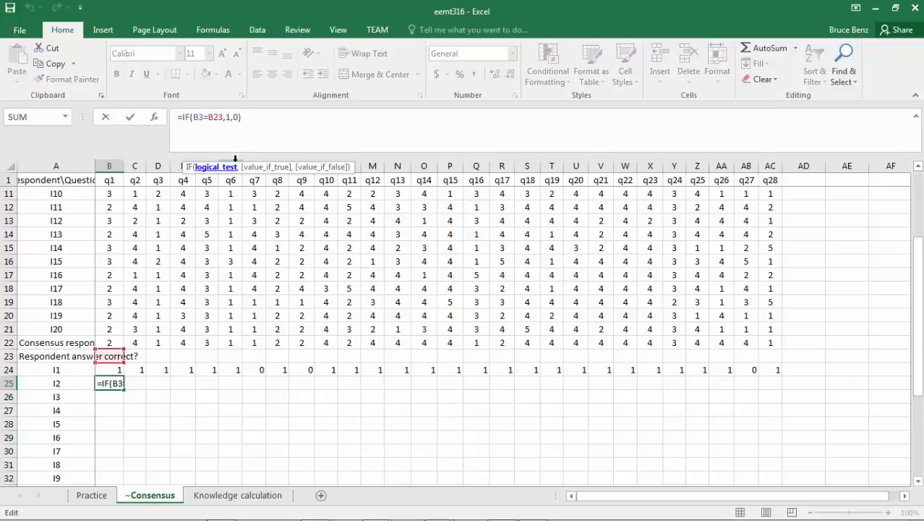
{"action": "type", "text": "$"}
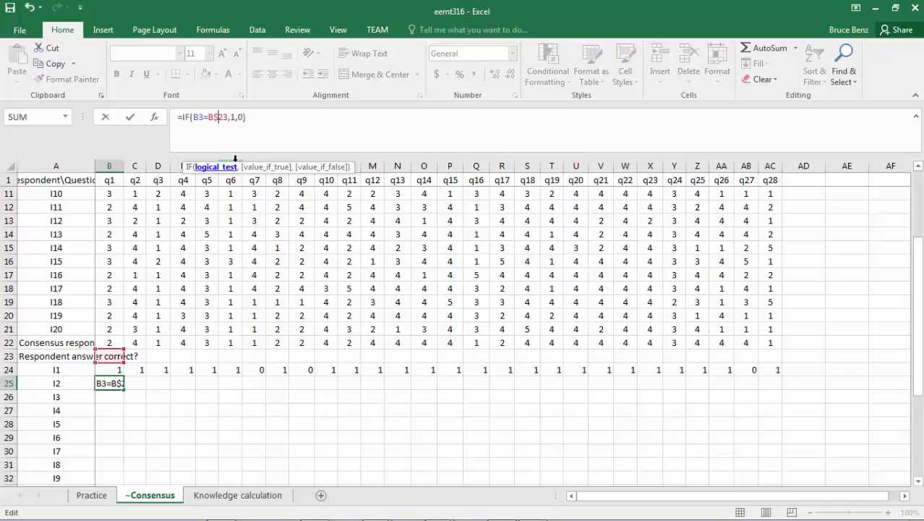
{"action": "key", "text": "Right"}
{"action": "key", "text": "Right"}
{"action": "key", "text": "BackSpace"}
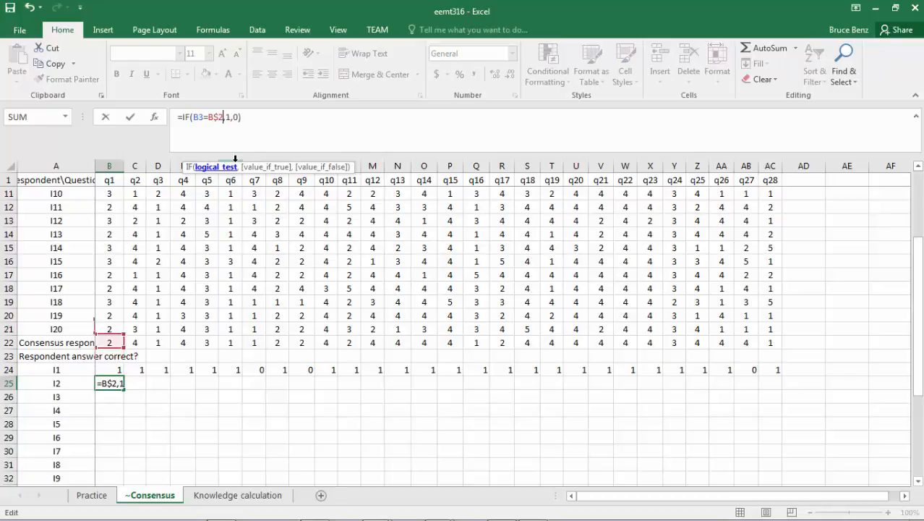
{"action": "type", "text": "2"}
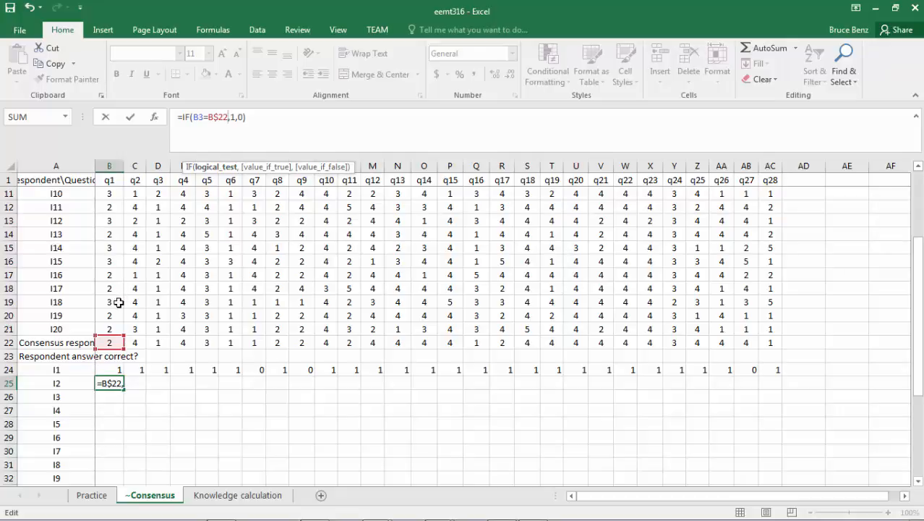
{"action": "key", "text": "Return"}
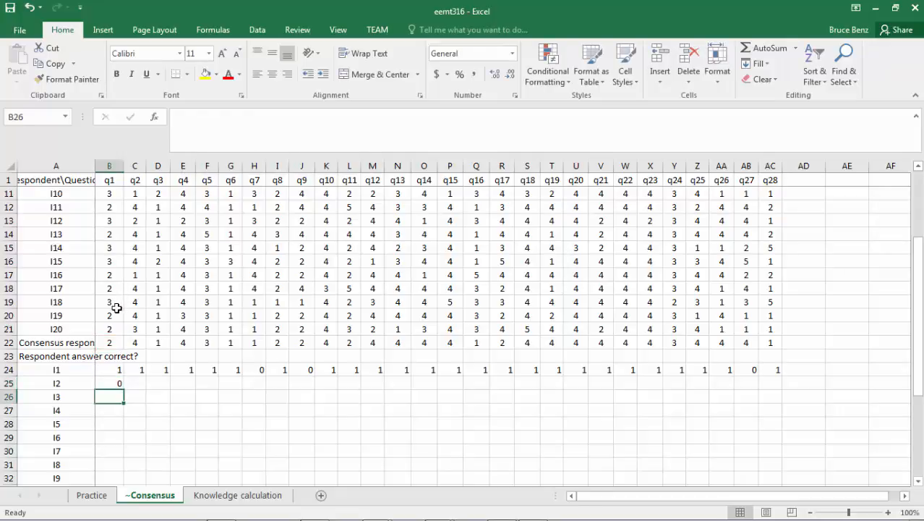
Fill the B25 formula across to AC25, and extend that row of formulas down through row 44
{"action": "left_click", "coordinate": [119, 383]}
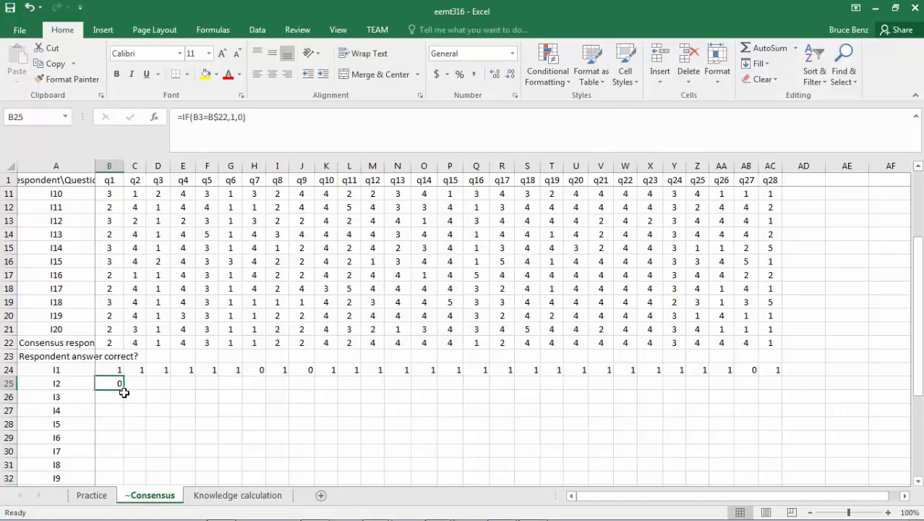
{"action": "left_click_drag", "start_coordinate": [123, 388], "coordinate": [783, 395]}
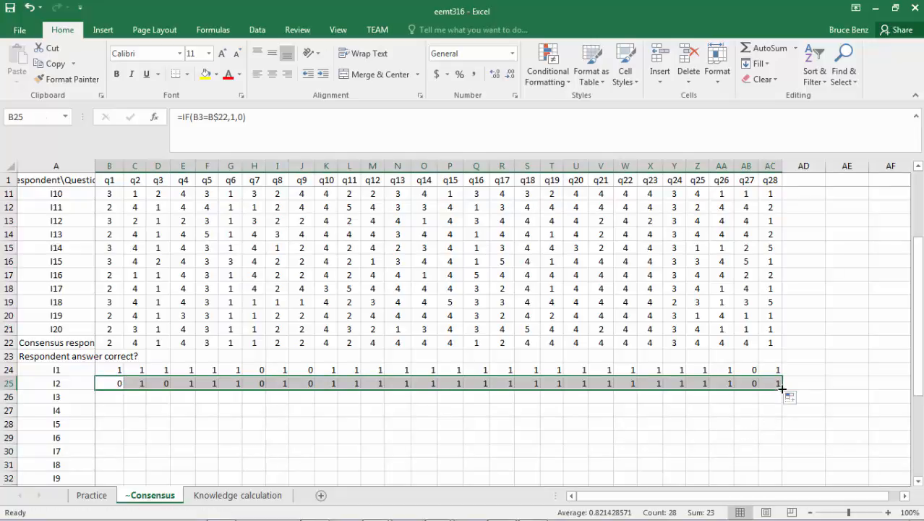
{"action": "left_click_drag", "start_coordinate": [781, 390], "coordinate": [781, 434]}
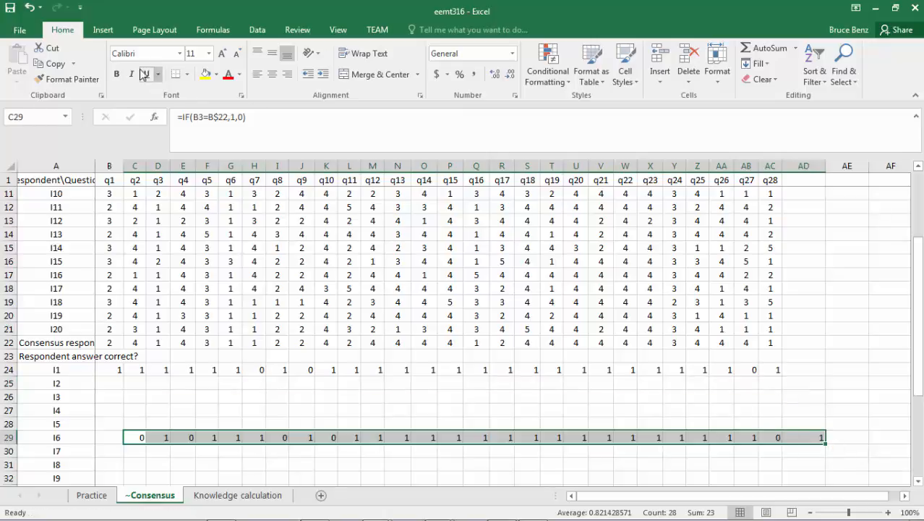
{"action": "left_click", "coordinate": [28, 7]}
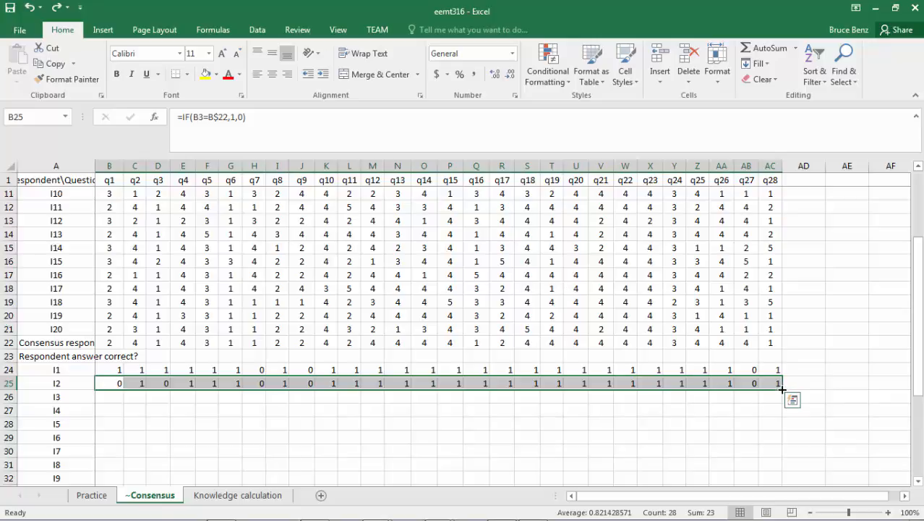
{"action": "left_click_drag", "start_coordinate": [781, 389], "coordinate": [768, 475]}
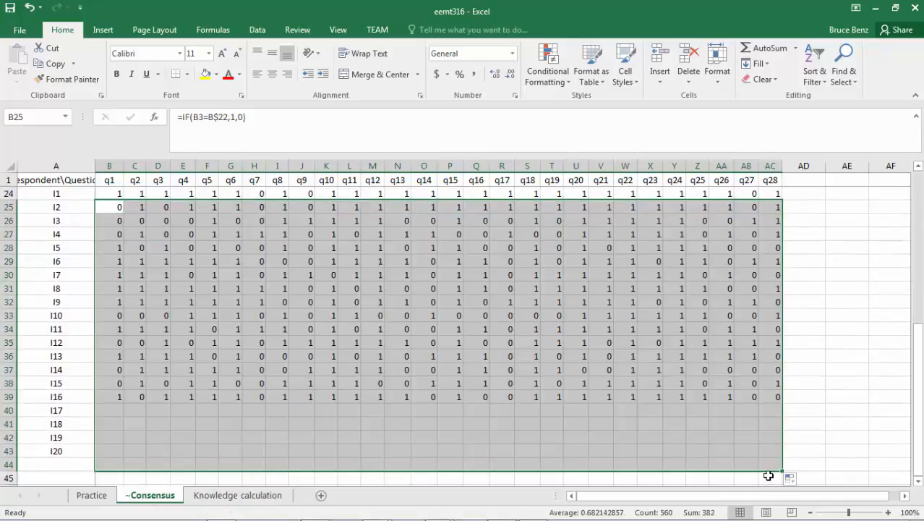
Delete the surplus row 44 below respondent I20
{"action": "left_click", "coordinate": [9, 464]}
{"action": "right_click", "coordinate": [9, 465]}
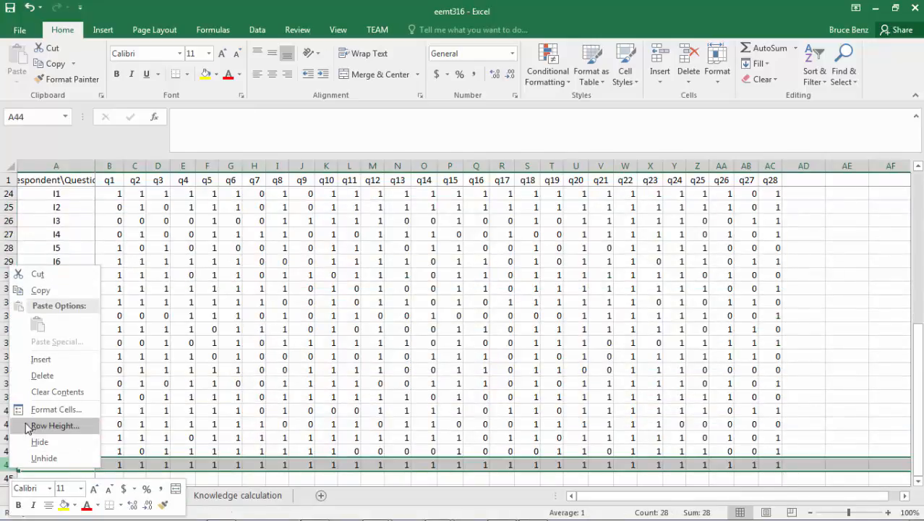
{"action": "left_click", "coordinate": [42, 375]}
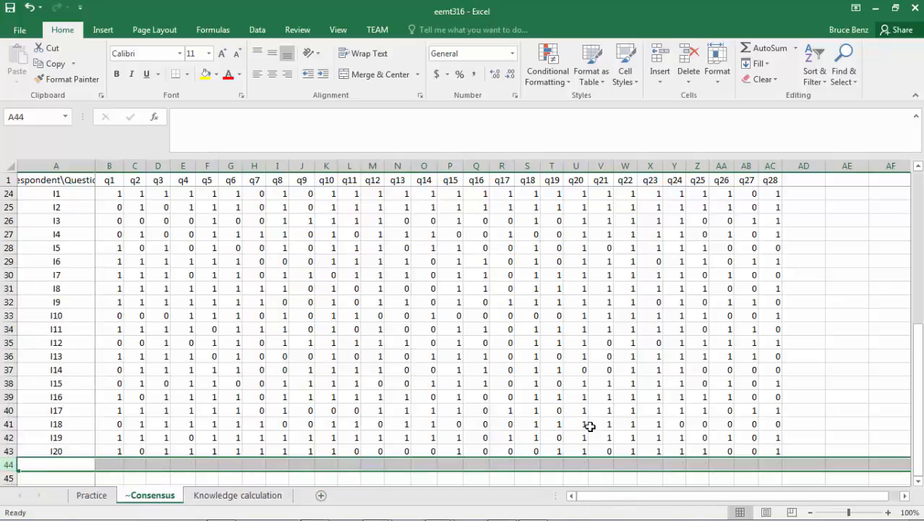
Review the block of scored answers and check the I1 q1 formula in B24
{"action": "scroll", "coordinate": [659, 357], "scroll_direction": "up", "scroll_amount": 1}
{"action": "scroll", "coordinate": [657, 359], "scroll_direction": "down", "scroll_amount": 1}
{"action": "scroll", "coordinate": [653, 363], "scroll_direction": "up", "scroll_amount": 1}
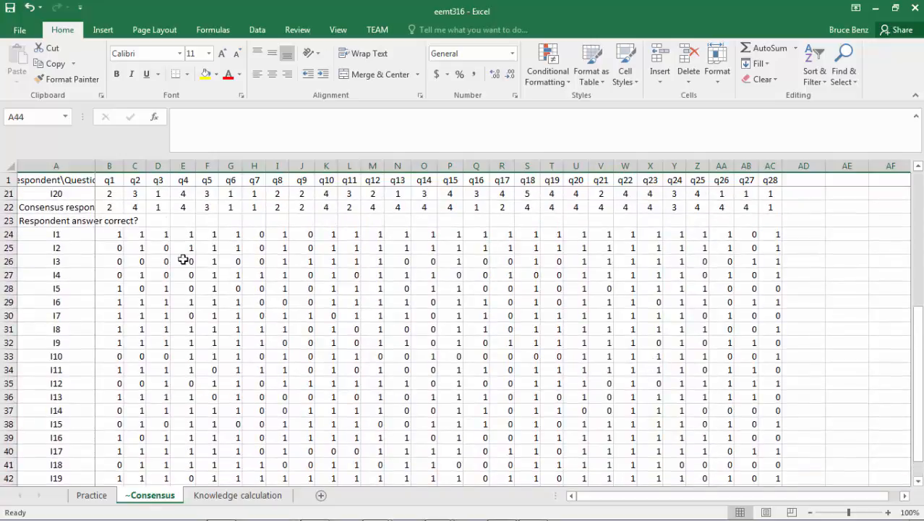
{"action": "left_click", "coordinate": [117, 236]}
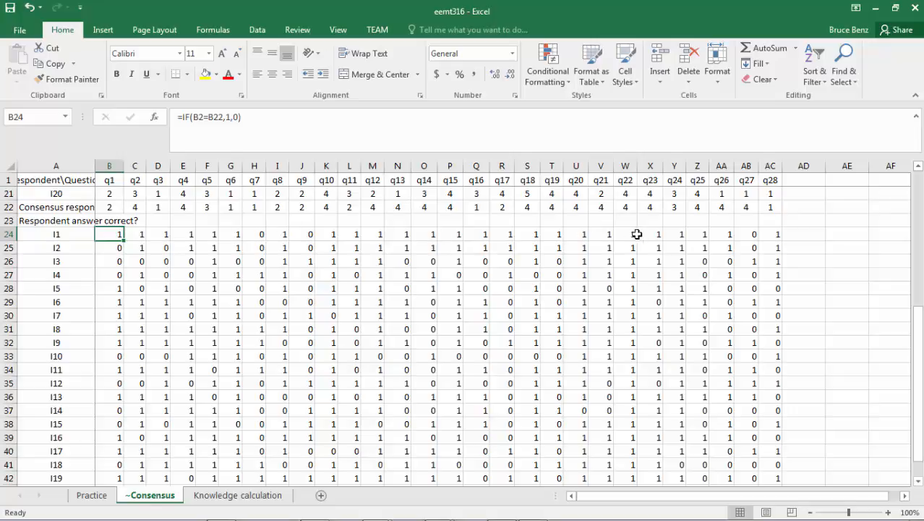
Calculate respondent I1's share of correct answers in AD24 with the formula =SUM(B24:AC24)/28
{"action": "left_click", "coordinate": [802, 234]}
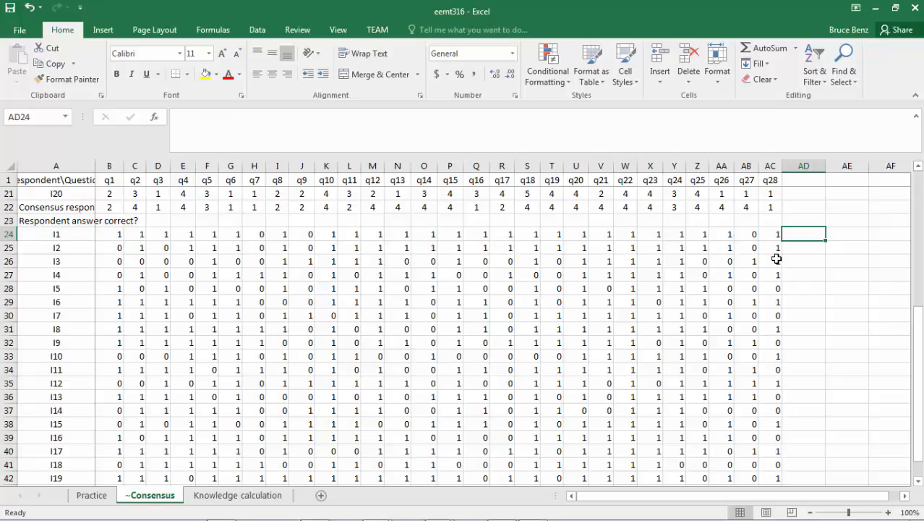
{"action": "type", "text": "="}
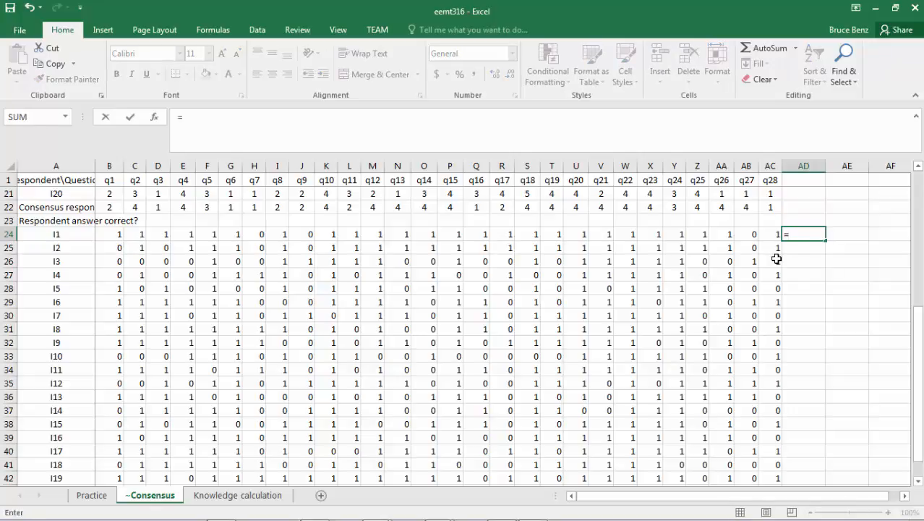
{"action": "type", "text": "(sum("}
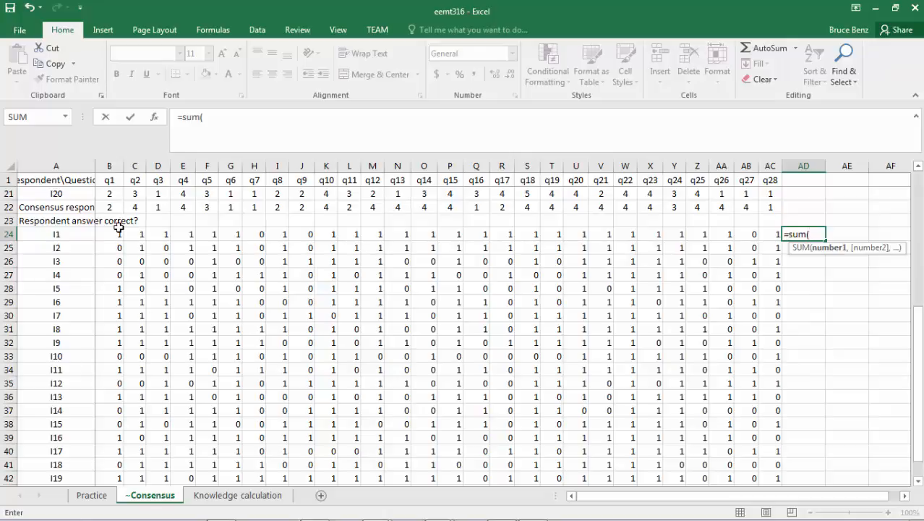
{"action": "left_click_drag", "start_coordinate": [117, 233], "coordinate": [768, 239]}
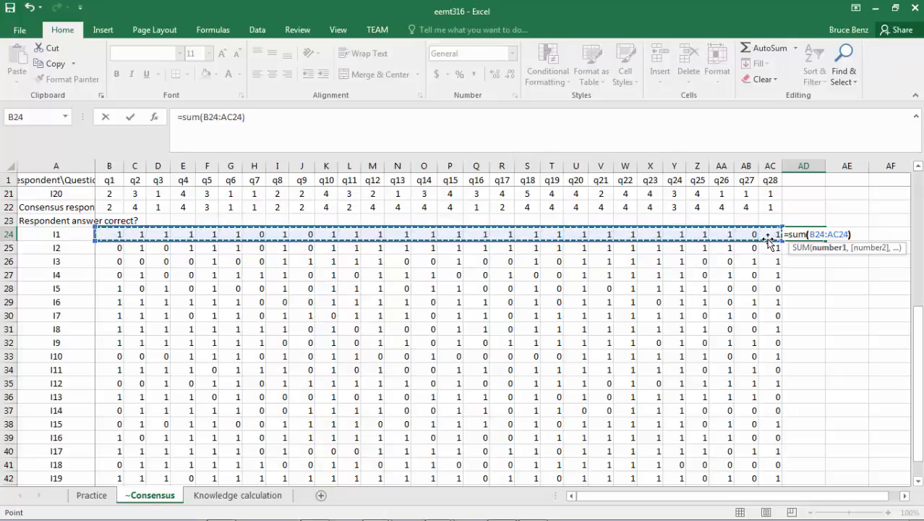
{"action": "type", "text": ")"}
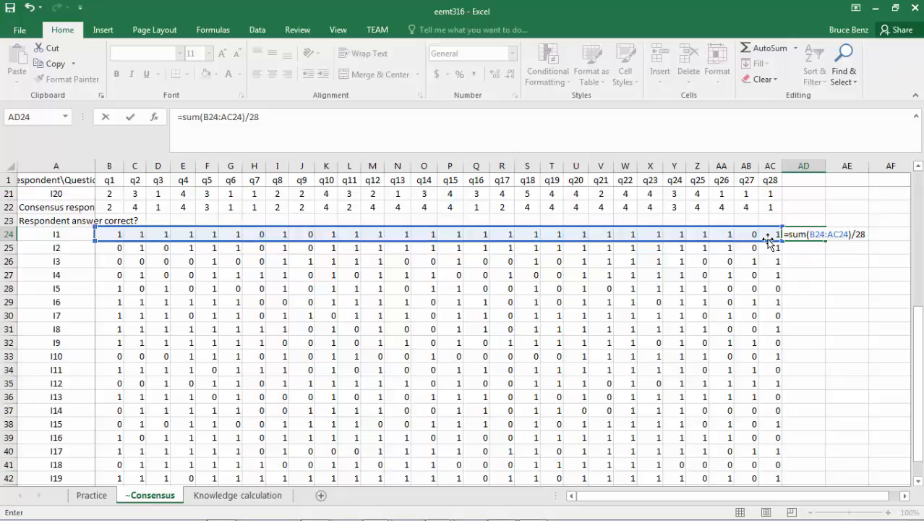
{"action": "key", "text": "Return"}
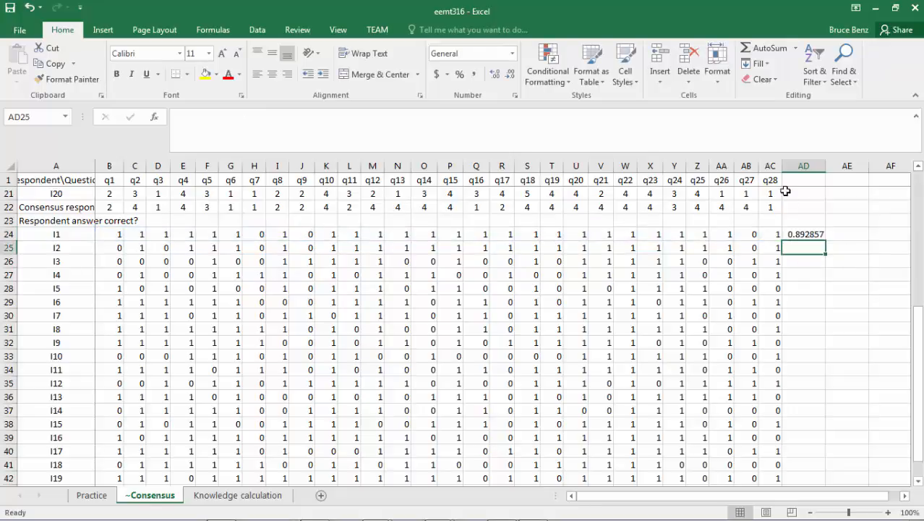
Copy the AD24 formula down to AD43 for all respondents and display the results with two decimal places
{"action": "left_click", "coordinate": [814, 231]}
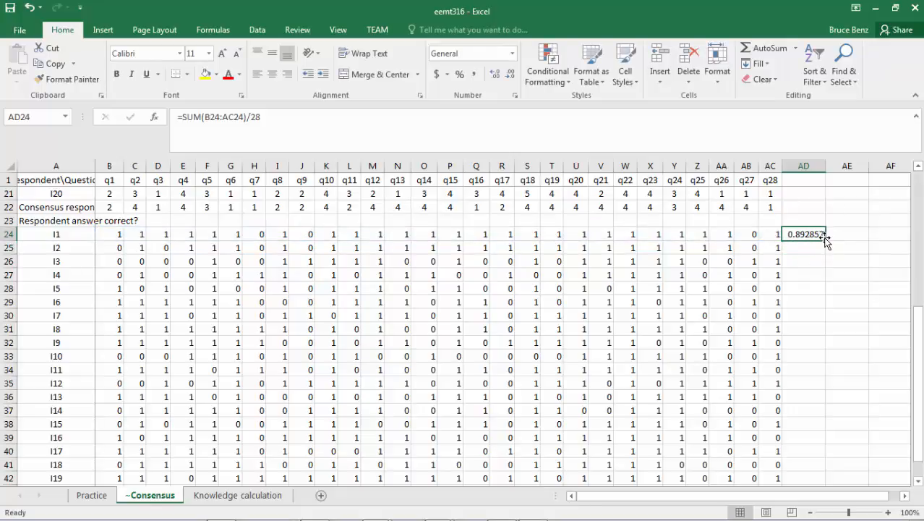
{"action": "left_click_drag", "start_coordinate": [827, 242], "coordinate": [825, 470]}
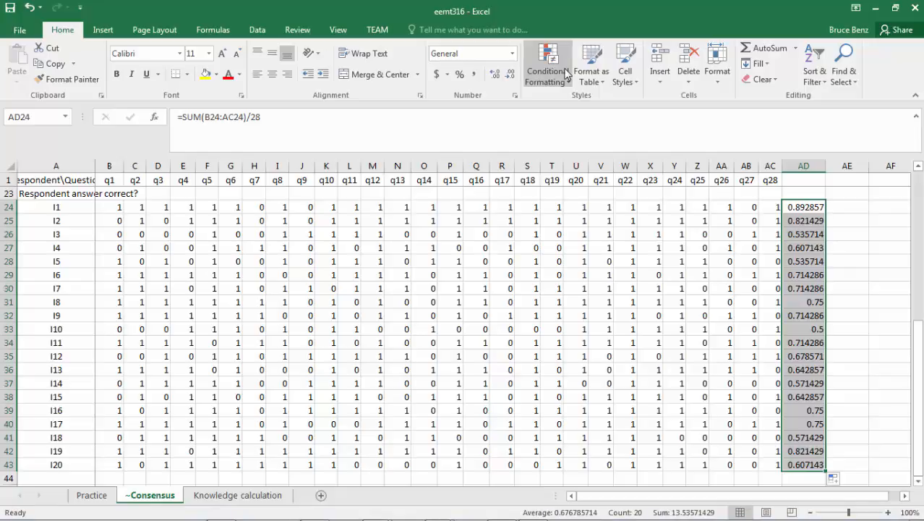
{"action": "left_click", "coordinate": [505, 78]}
{"action": "left_click", "coordinate": [505, 78]}
{"action": "left_click", "coordinate": [505, 78]}
{"action": "left_click", "coordinate": [505, 78]}
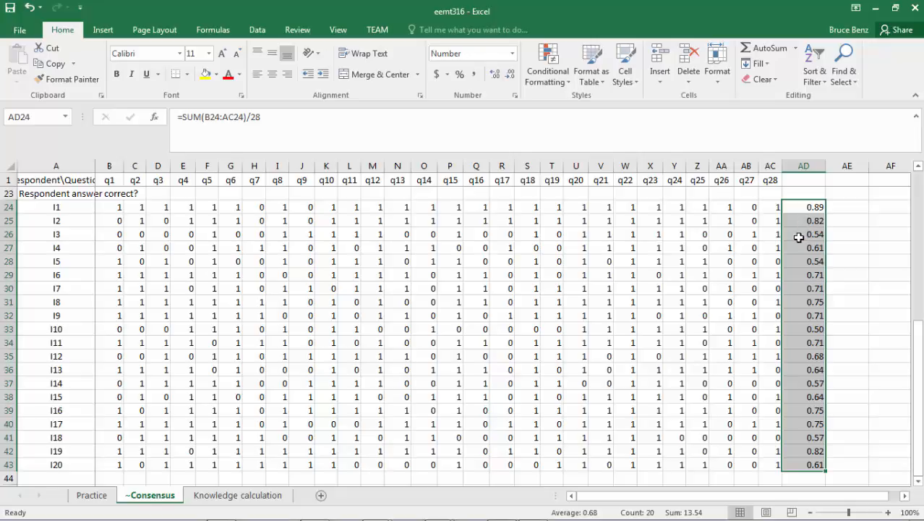
Label the column of respondent scores by entering the heading Knowledge in AD23
{"action": "left_click", "coordinate": [4, 234]}
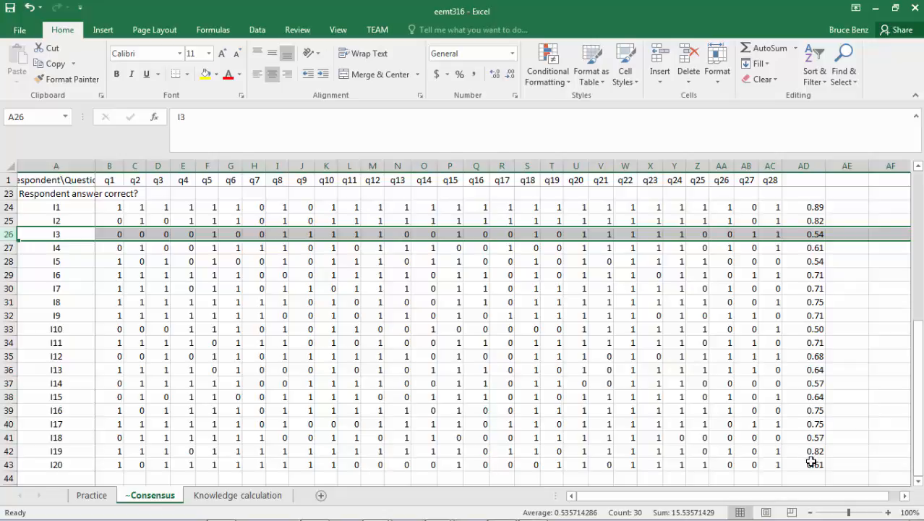
{"action": "left_click", "coordinate": [805, 192]}
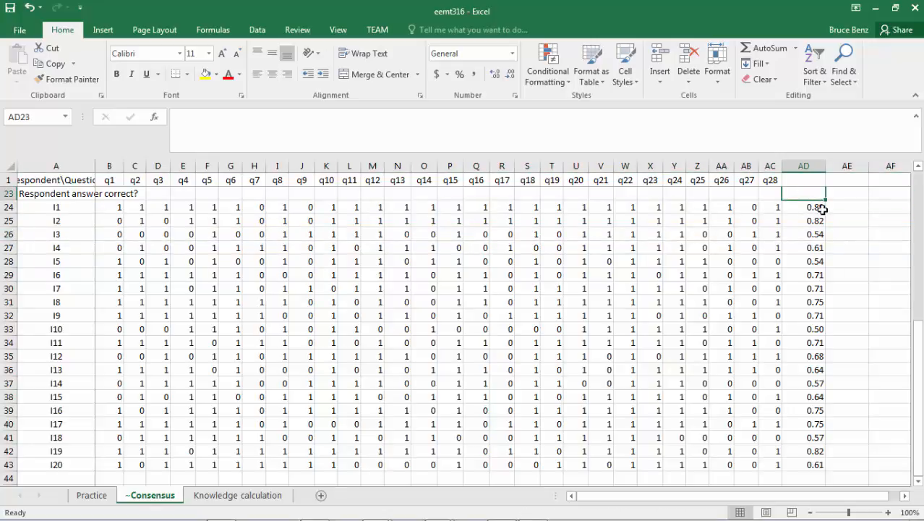
{"action": "type", "text": "Kno"}
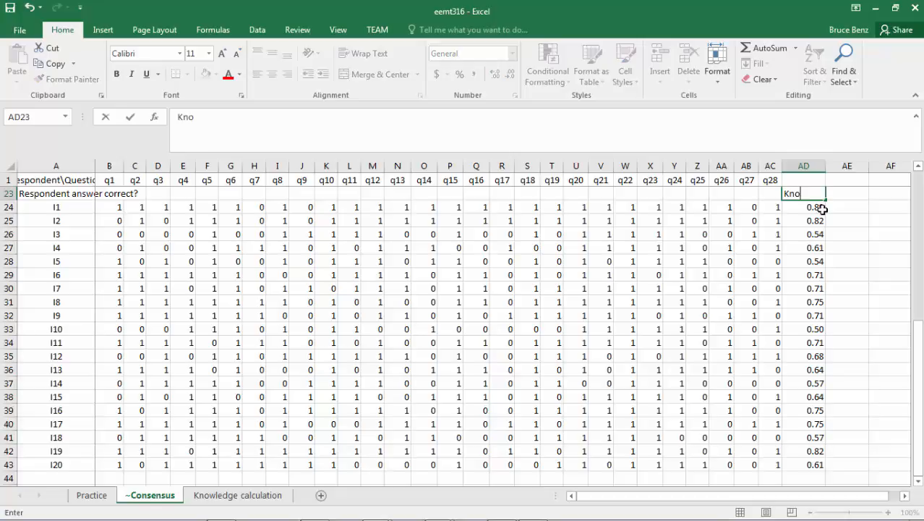
{"action": "type", "text": "wledge"}
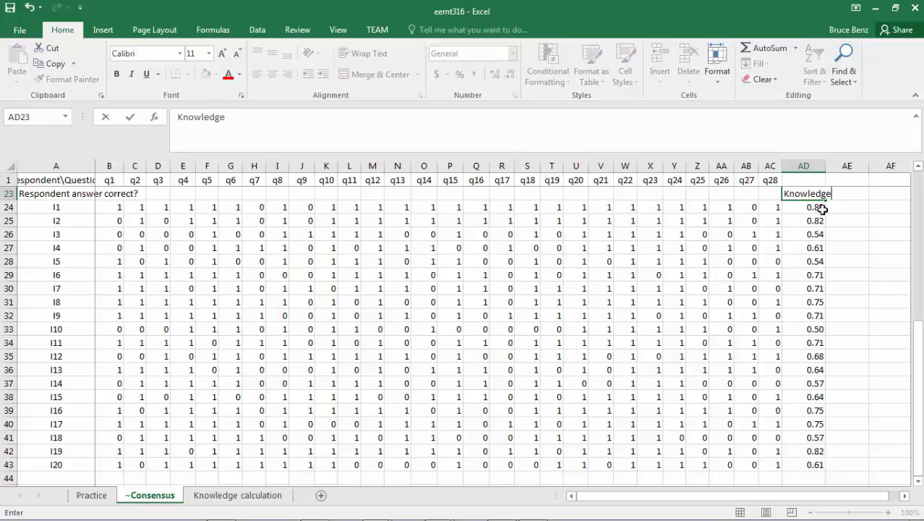
{"action": "key", "text": "Return"}
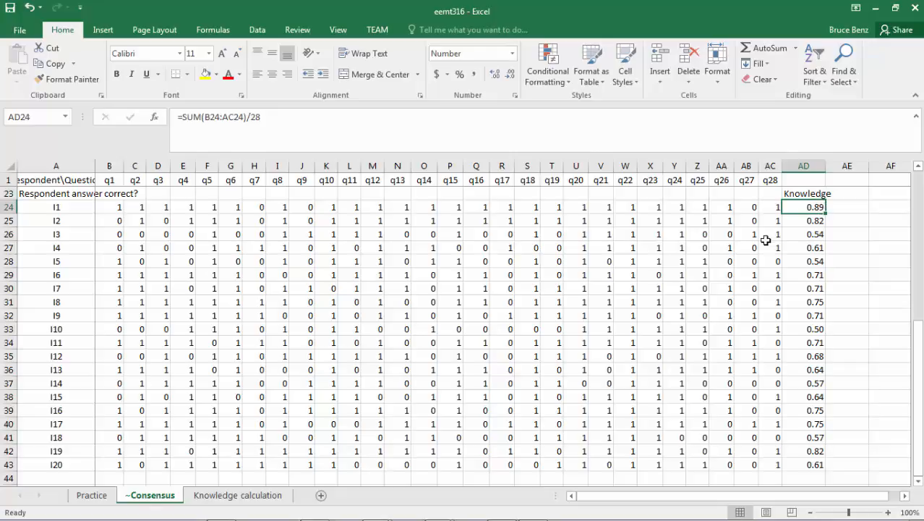